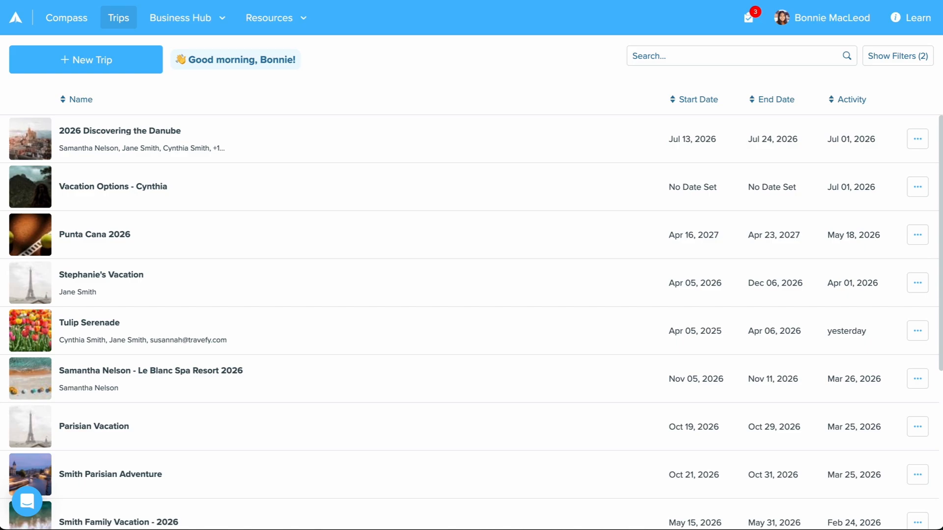
- Open the Forms library under Resources and create a new form there
click(302, 27)
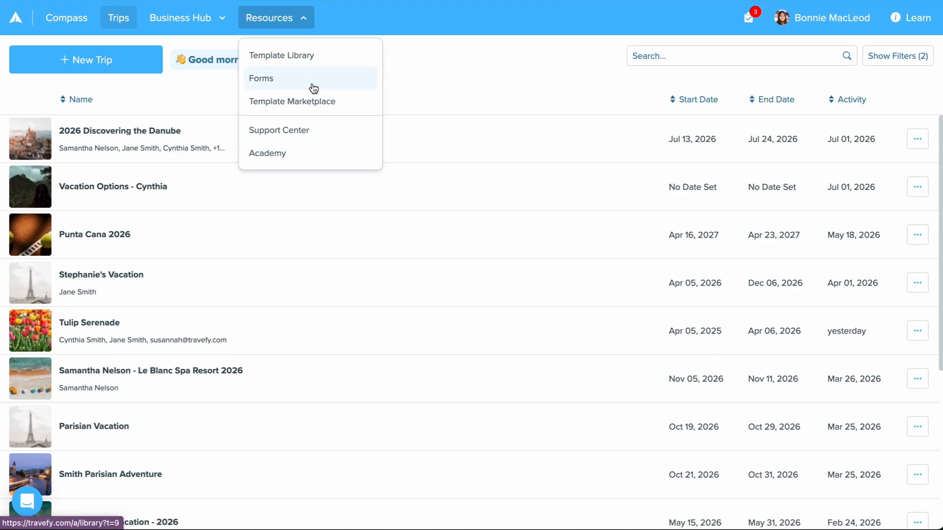
click(289, 86)
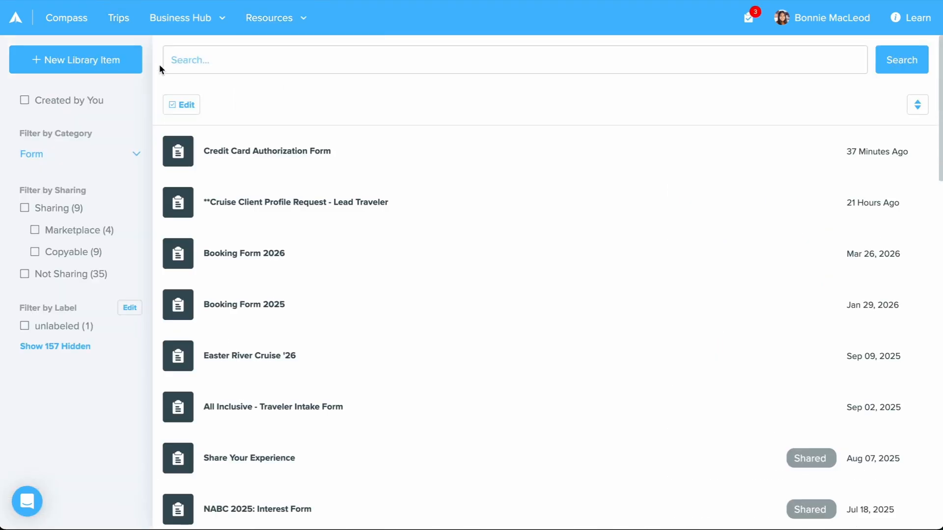
click(90, 58)
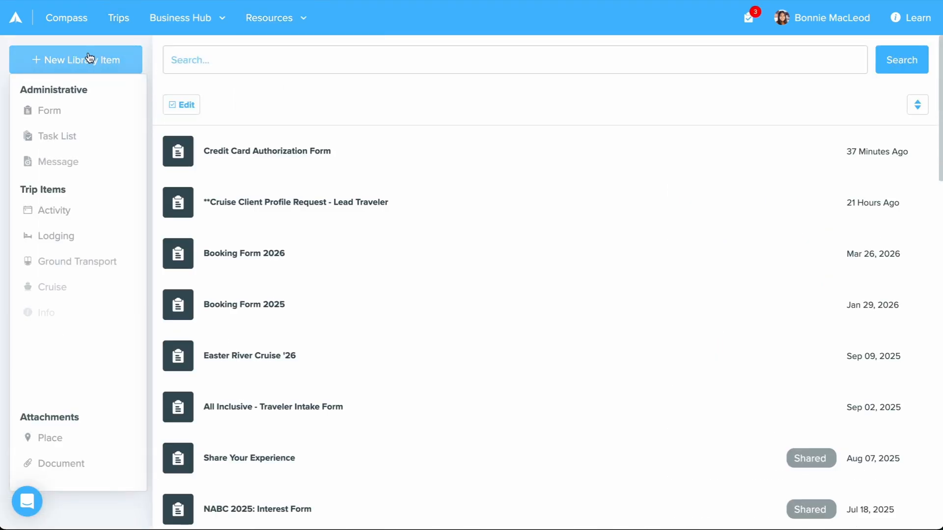
click(96, 108)
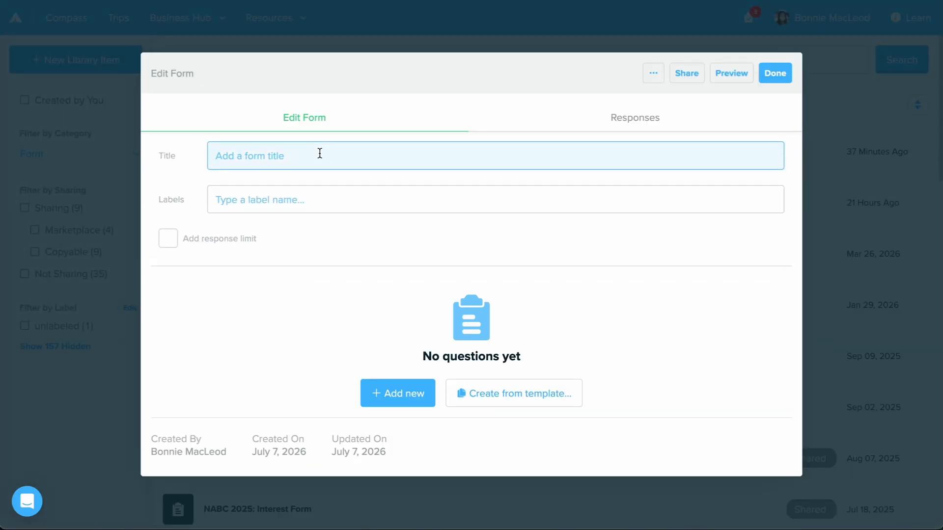
- Title the form "Booking Form 2026", label it administrative and 2026, and limit responses to 20
text(Booking Form 2026)
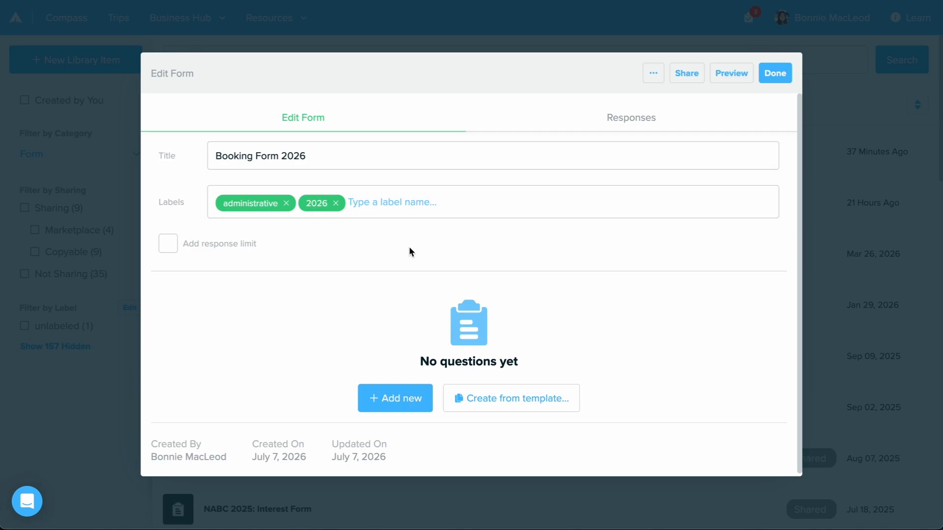
click(268, 248)
text(20)
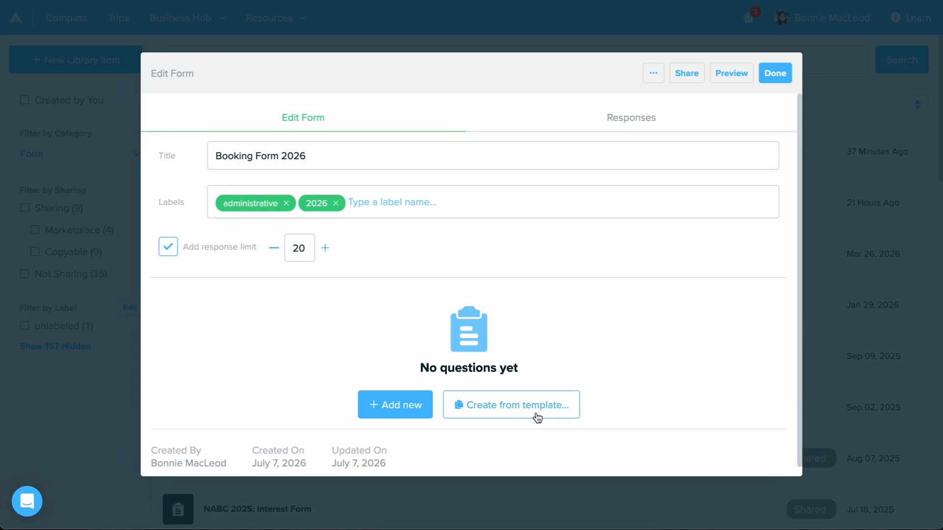
- Add a question named "Contact Name" and set its answer type to Smart Field
click(399, 410)
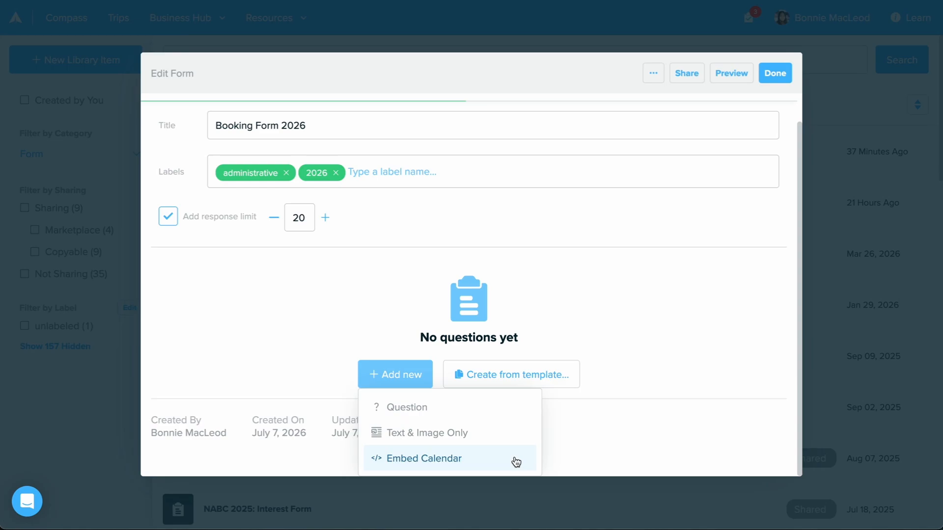
click(492, 411)
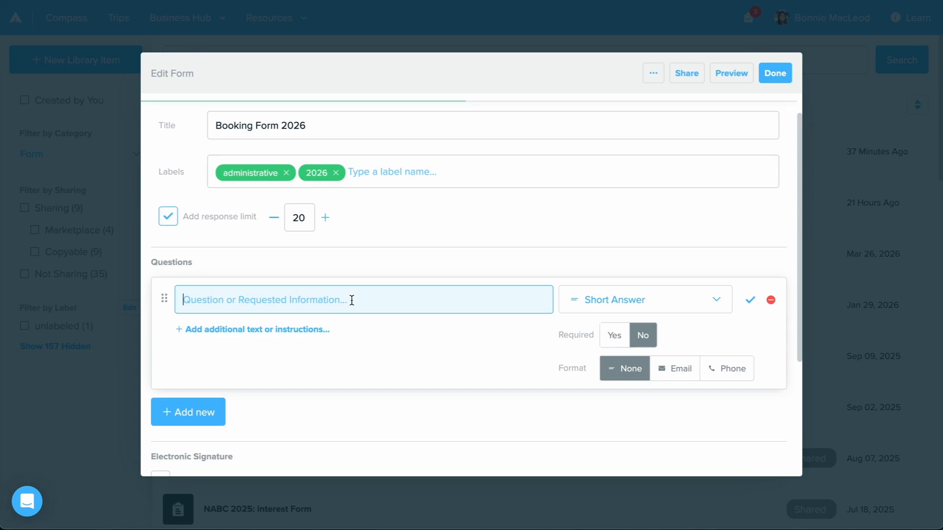
text(Contact Name)
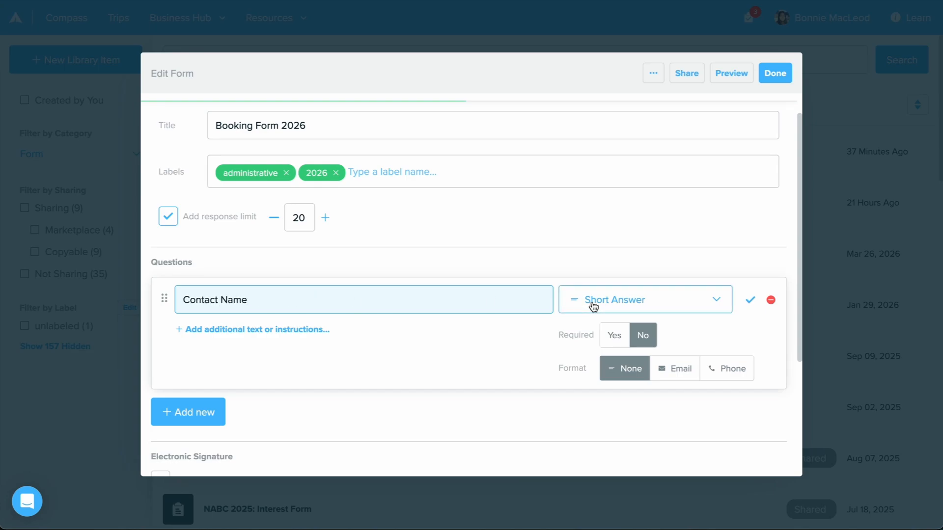
click(593, 307)
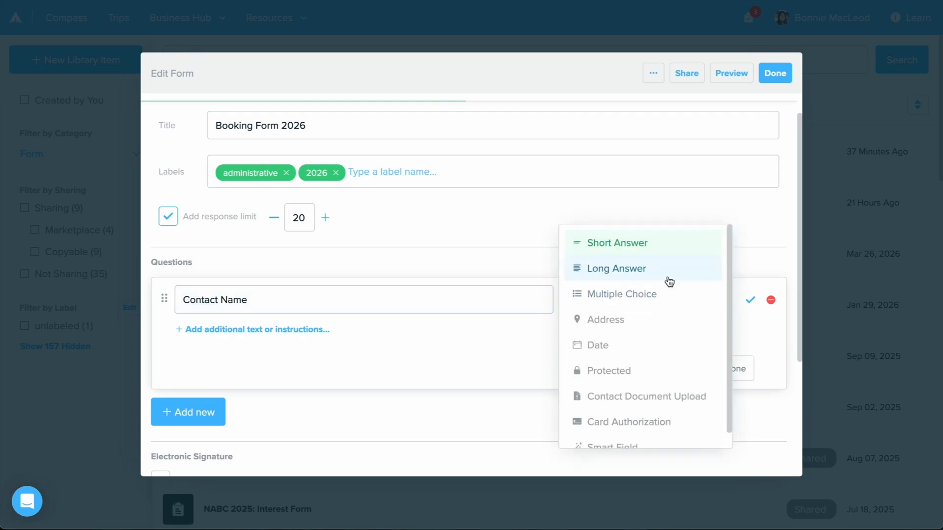
scroll(669, 281, down, 1)
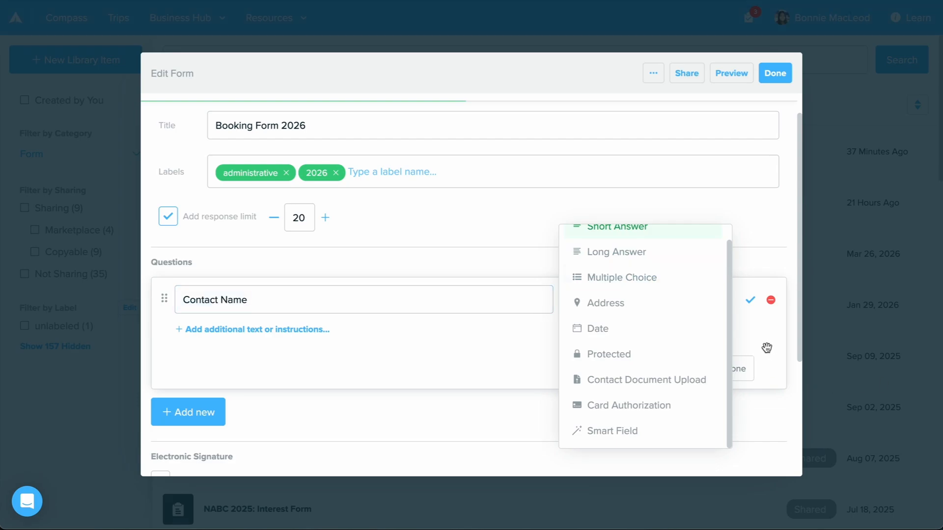
click(654, 434)
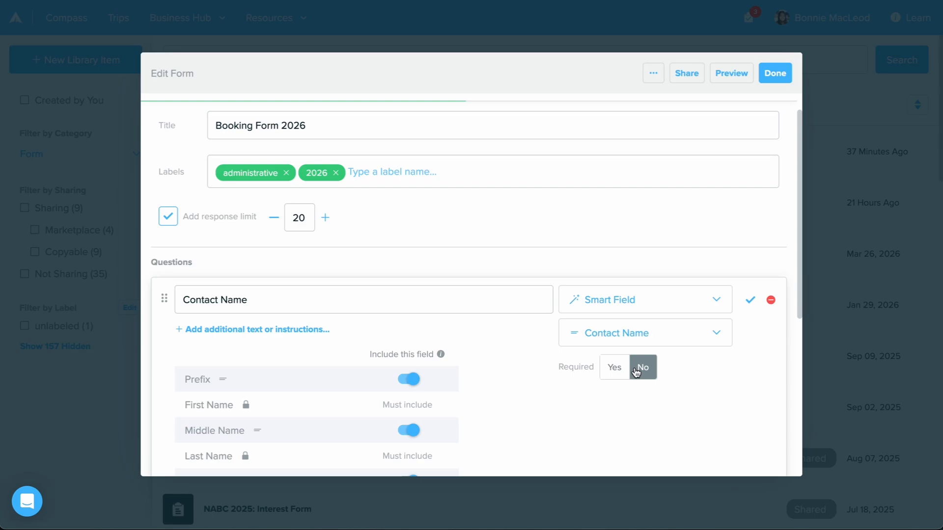
- Keep Contact Name as the linked smart field, make the question required, and save it
click(623, 335)
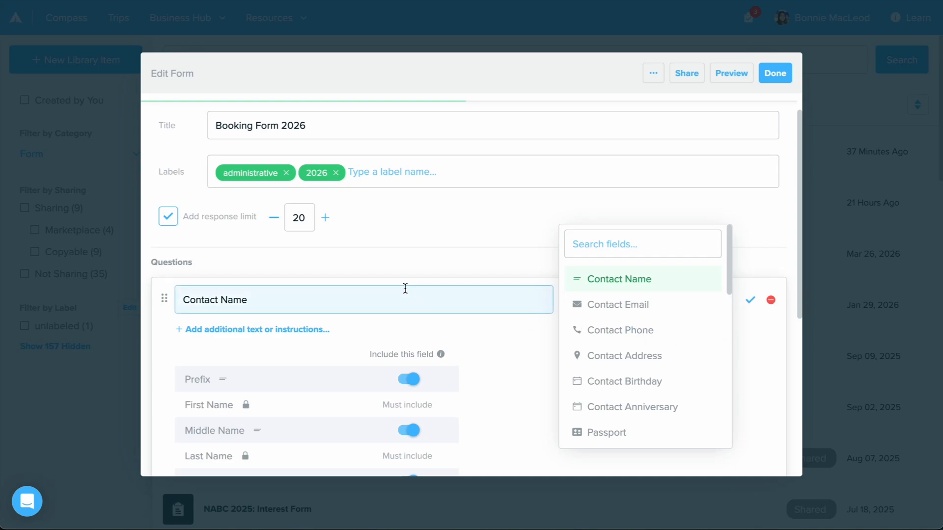
scroll(631, 353, down, 2)
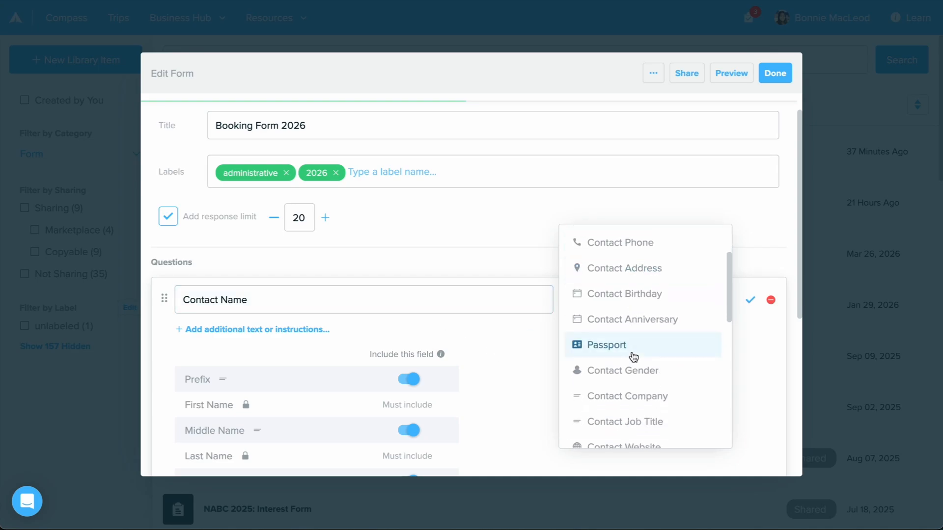
scroll(630, 360, down, 3)
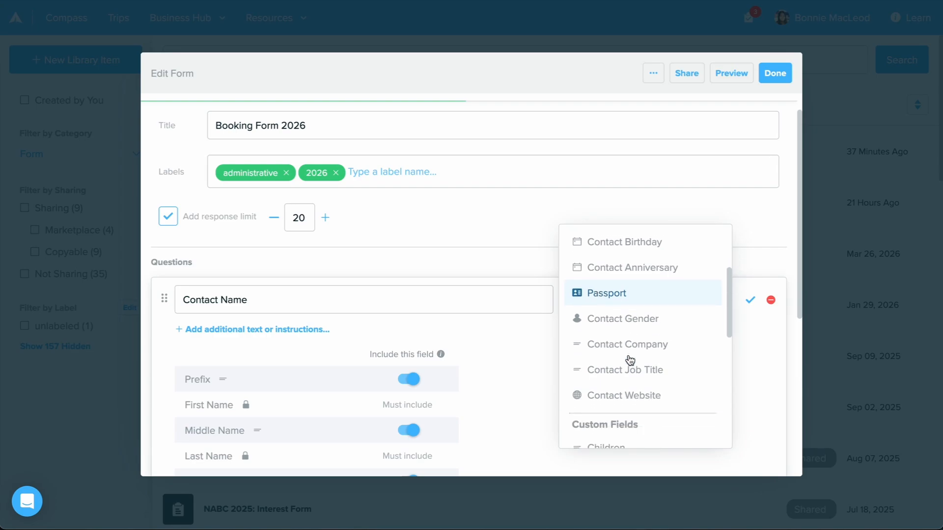
scroll(680, 391, down, 5)
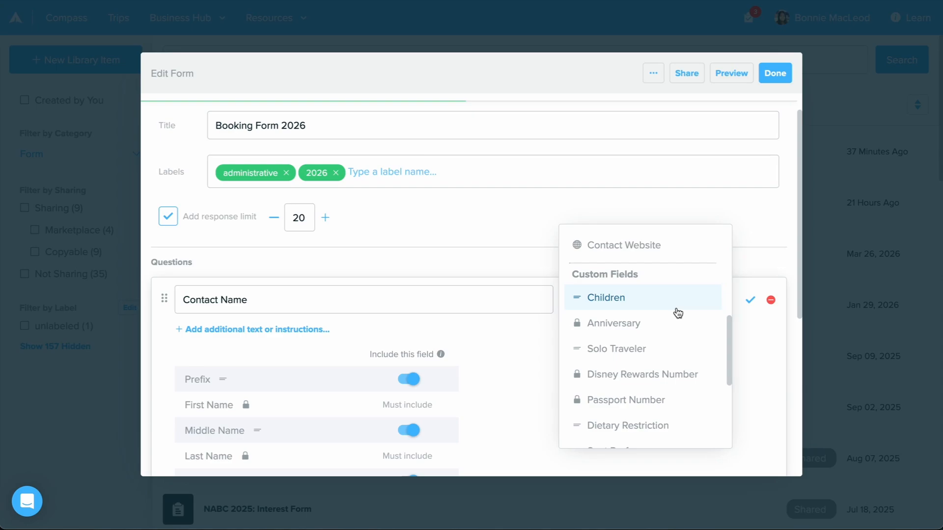
click(553, 413)
scroll(553, 412, down, 2)
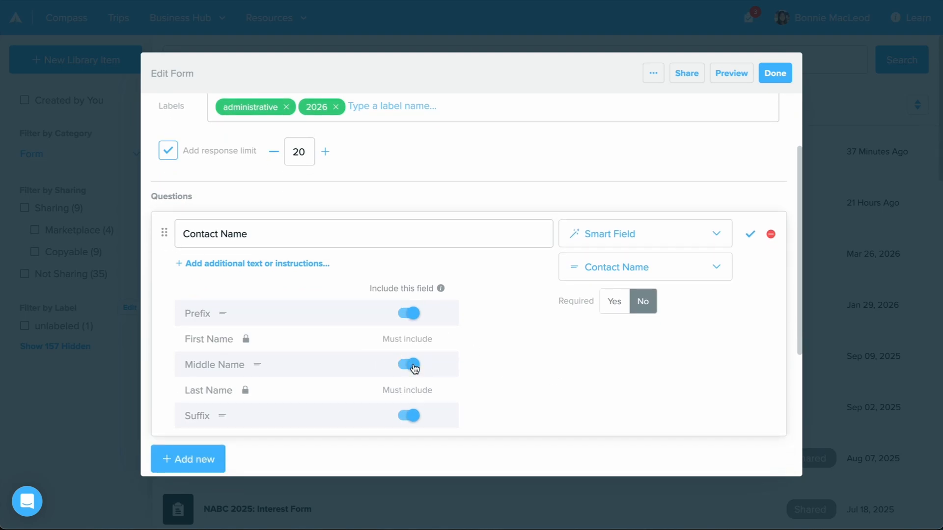
click(622, 310)
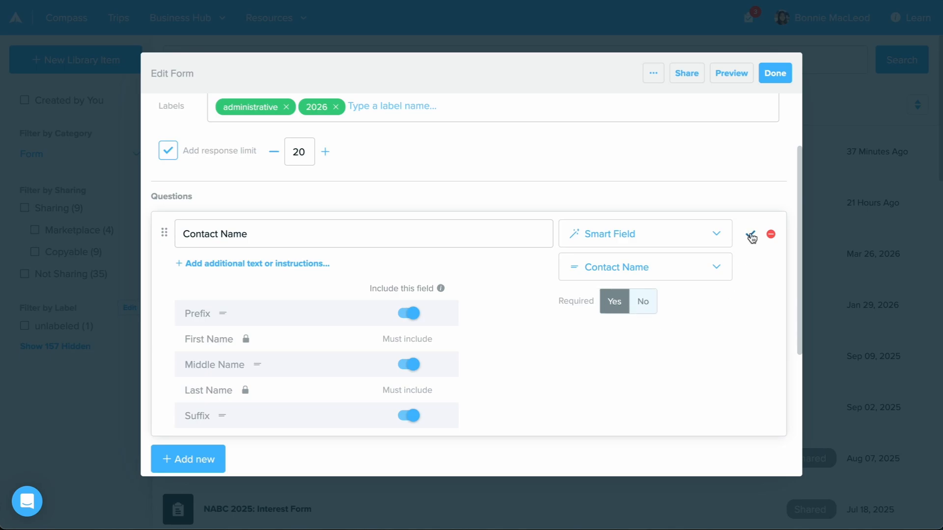
click(750, 236)
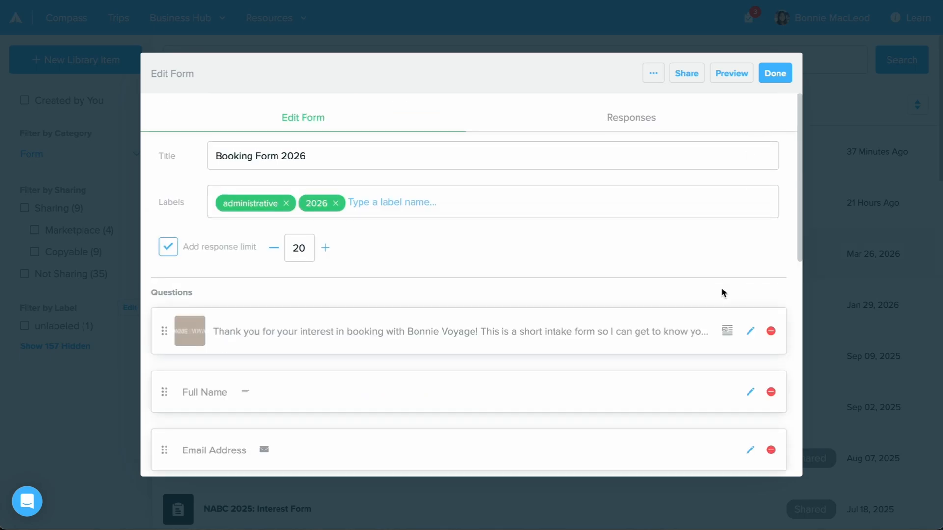
- Open the introductory block at the start of the questions, examine its image and welcome text, and close its editor
click(750, 330)
scroll(688, 356, down, 2)
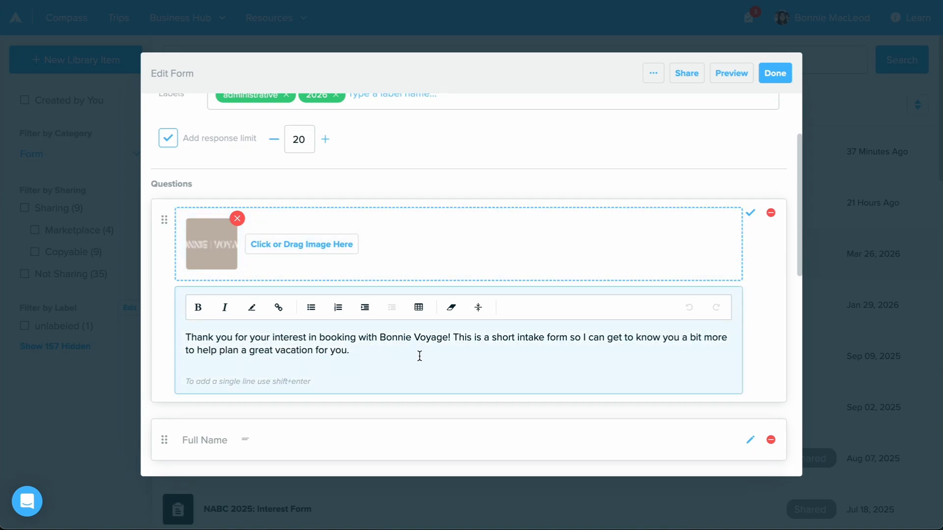
click(750, 217)
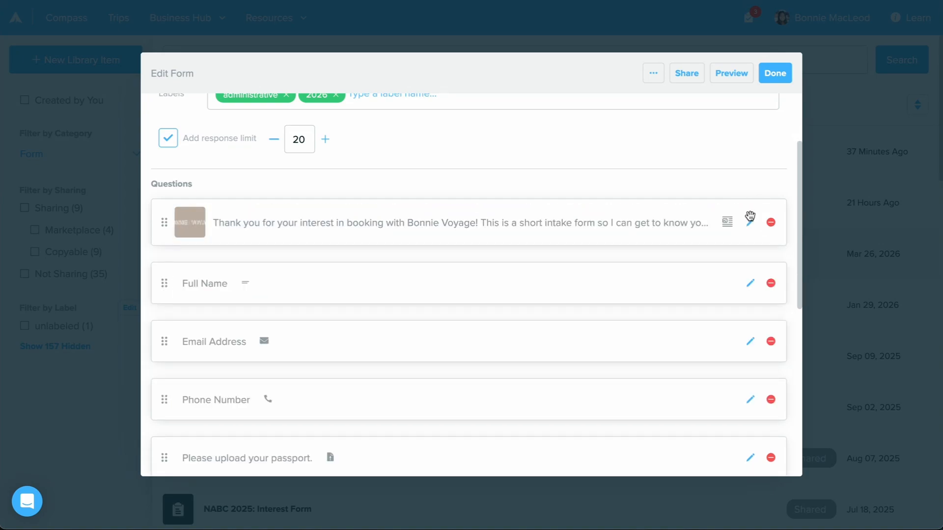
- Open the passport upload question, examine its Contact Document Upload type and settings, and close its editor
scroll(563, 328, down, 3)
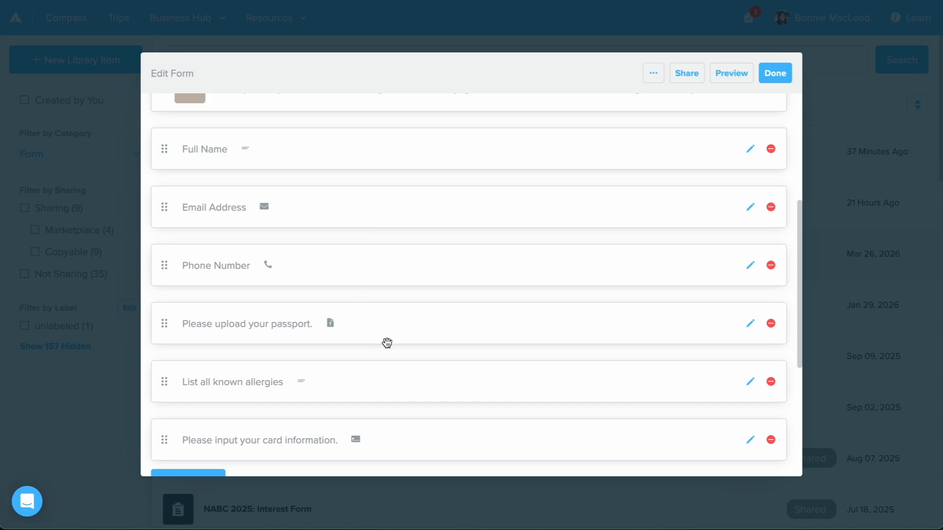
click(750, 325)
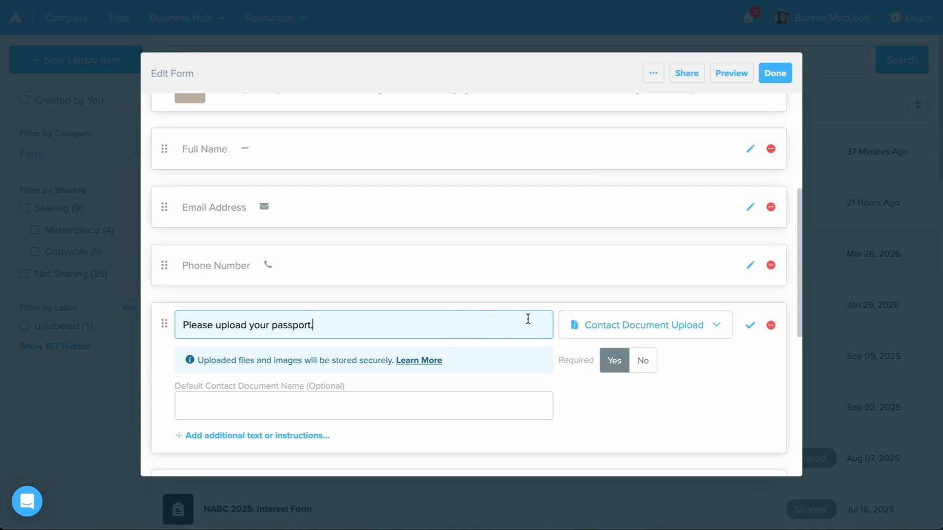
click(661, 324)
scroll(676, 379, down, 1)
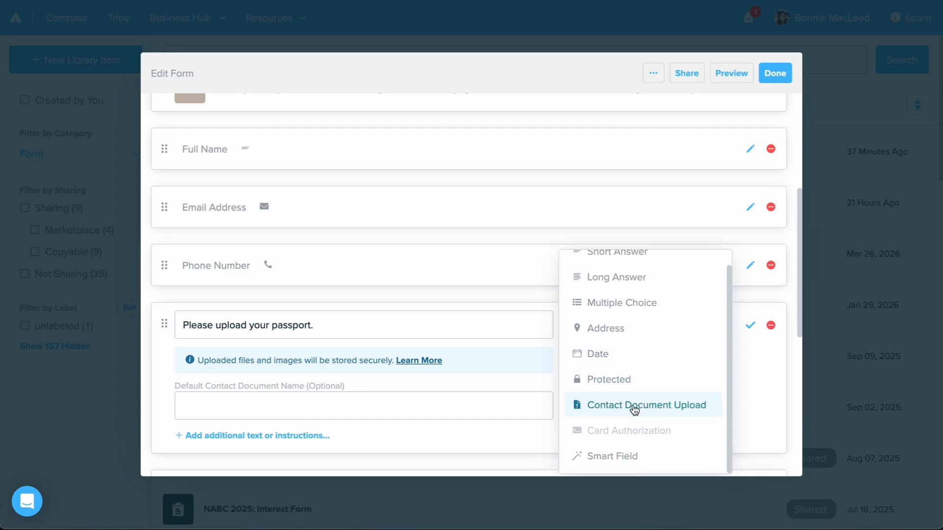
click(770, 377)
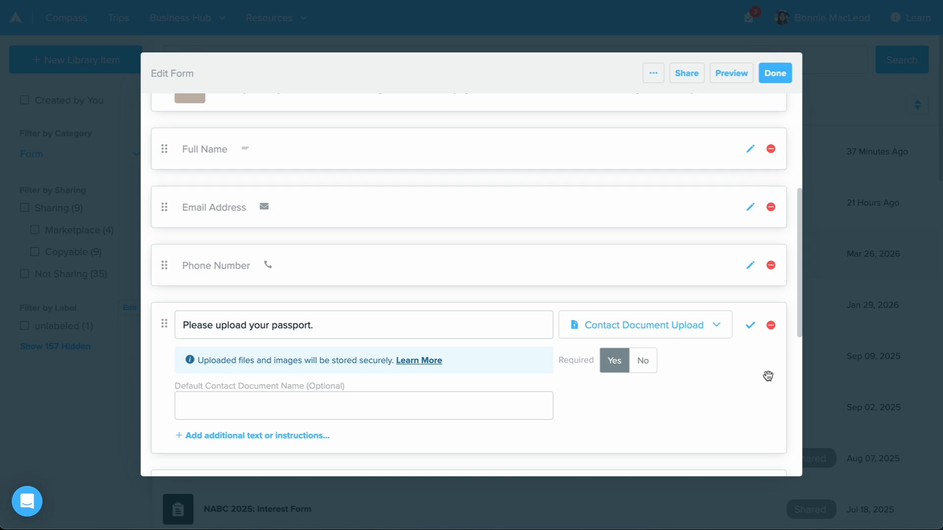
click(748, 326)
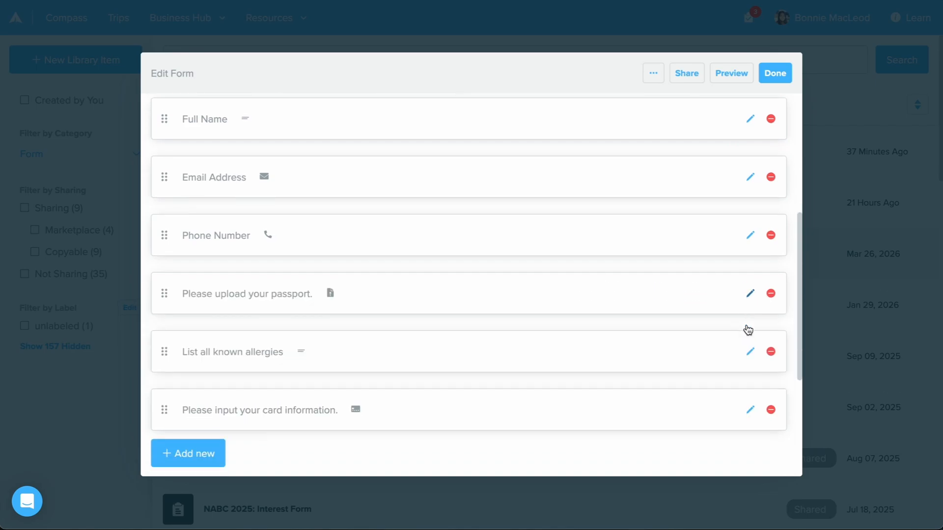
- Check the electronic signature terms, preview the form in mobile and desktop views, and exit the preview
scroll(748, 329, down, 3)
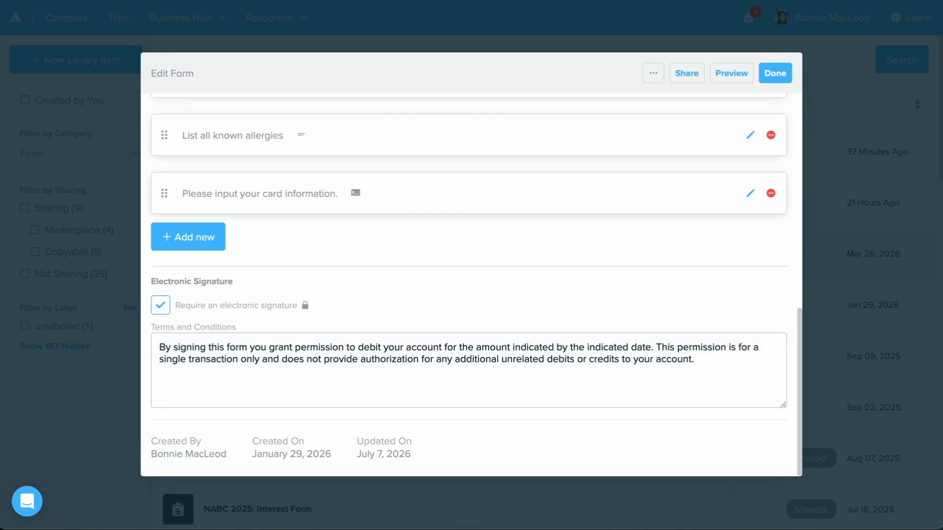
click(723, 75)
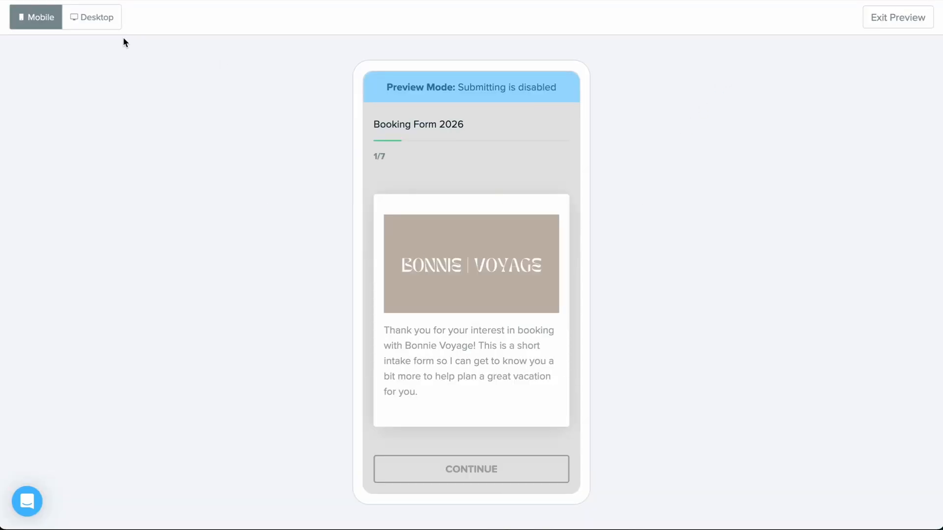
click(450, 469)
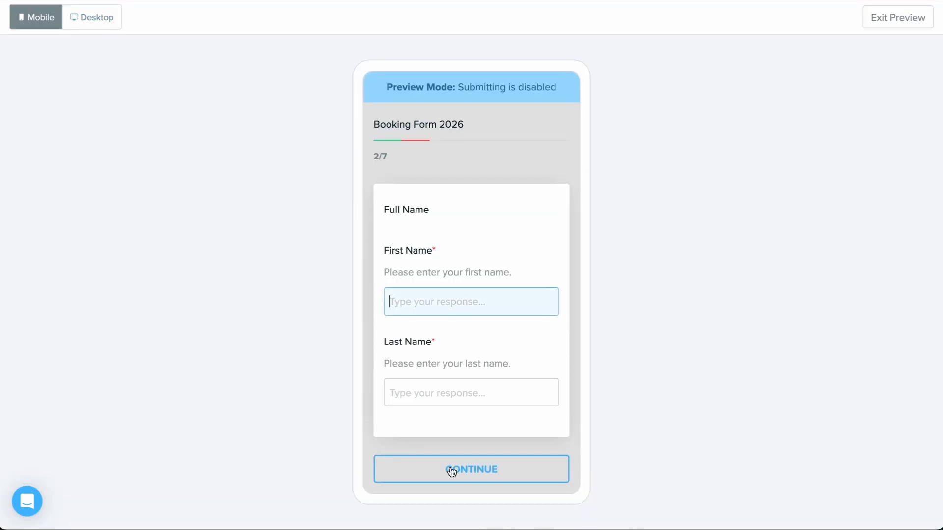
click(450, 469)
click(117, 13)
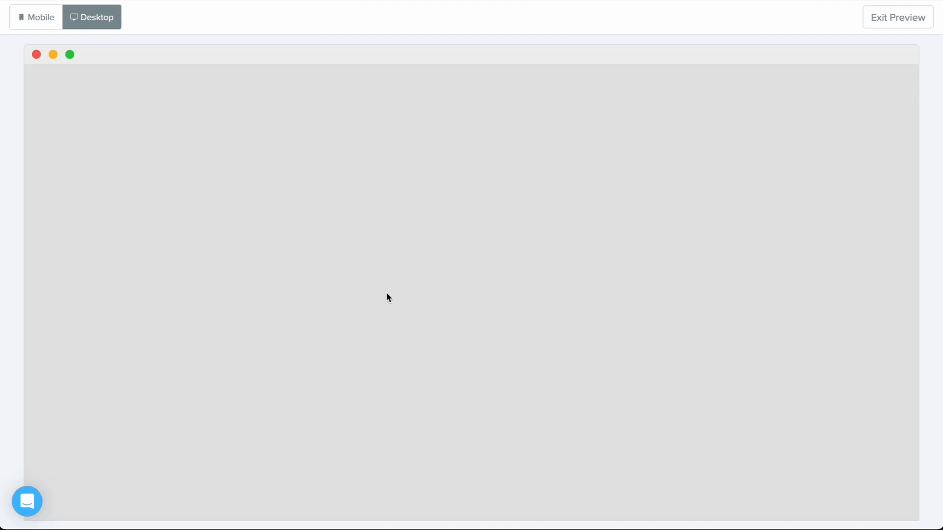
scroll(387, 297, down, 20)
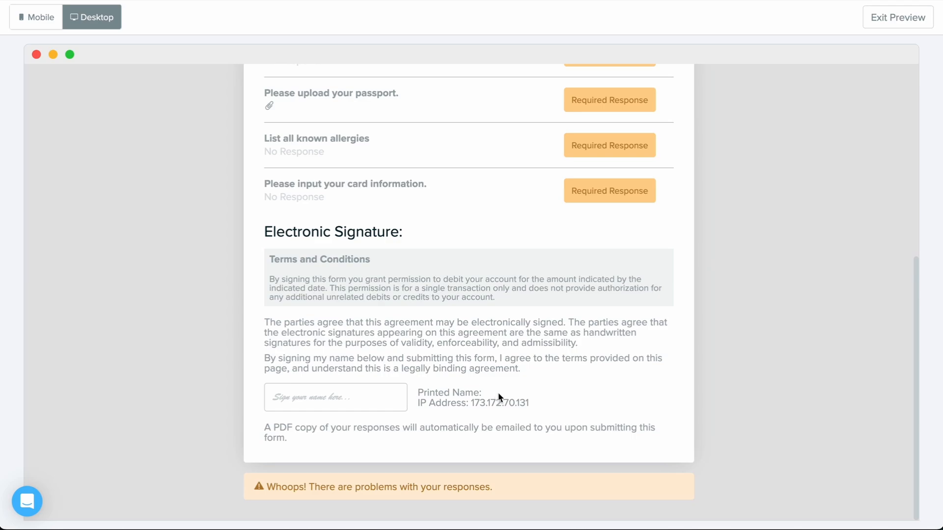
click(903, 17)
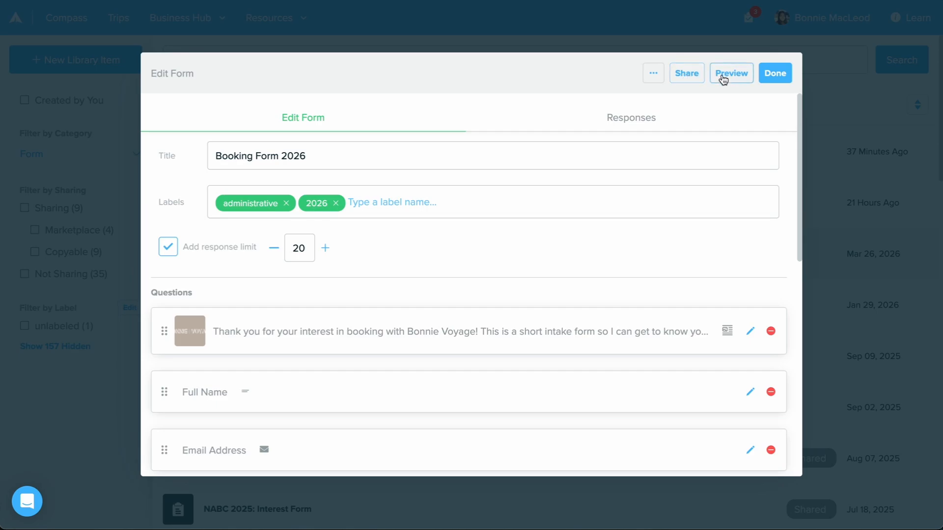
- Open the option to email the form to clients, review its link, recipient, message, and authorization settings, and close it without sending
click(697, 75)
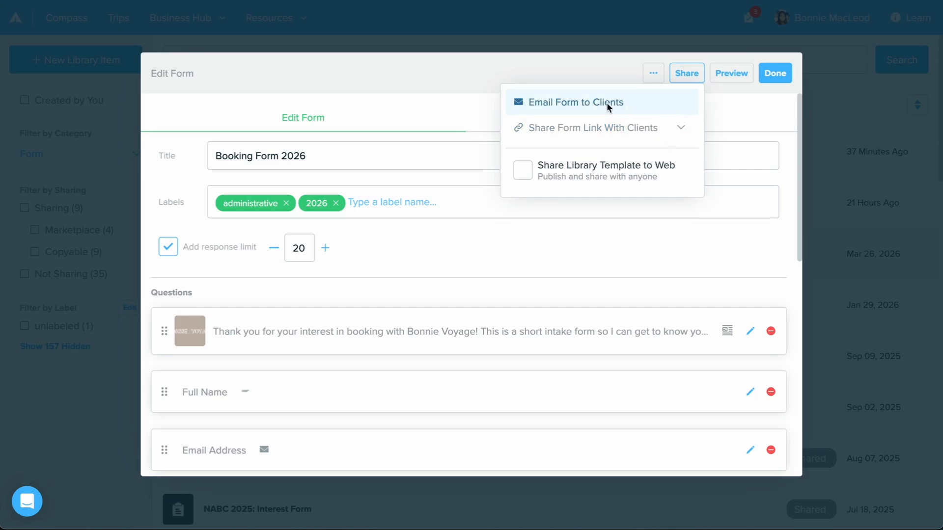
click(628, 111)
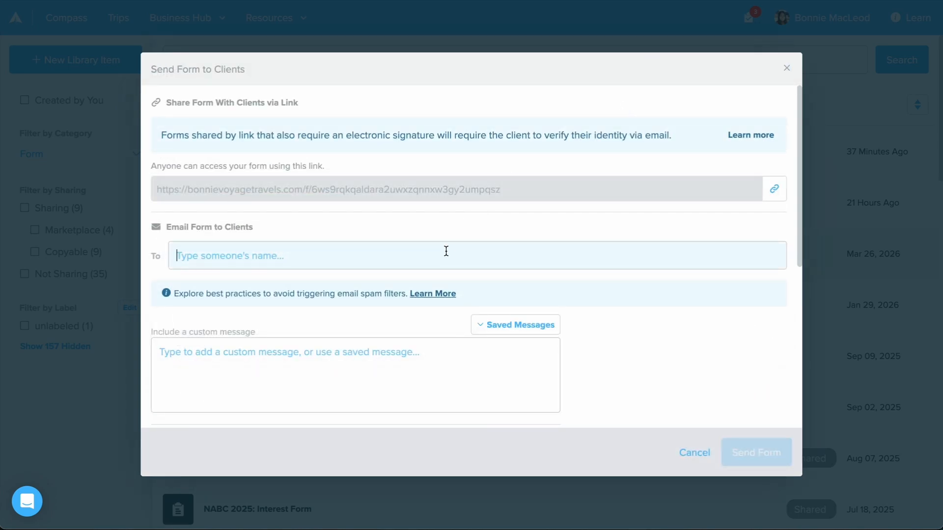
scroll(445, 250, down, 3)
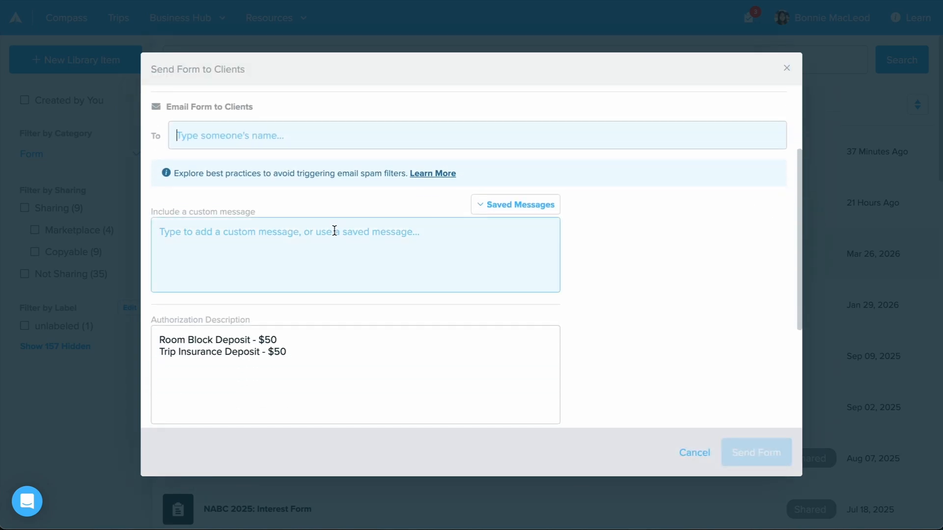
scroll(393, 292, down, 5)
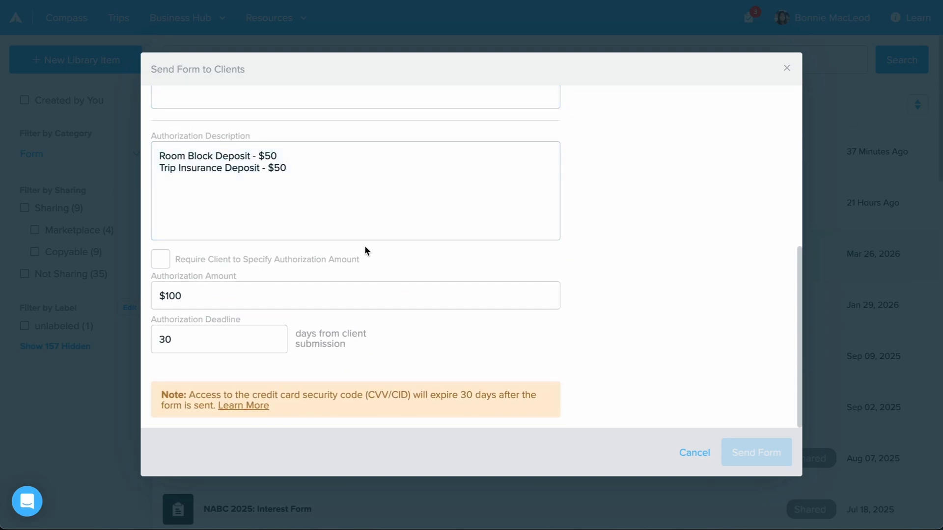
scroll(364, 251, up, 4)
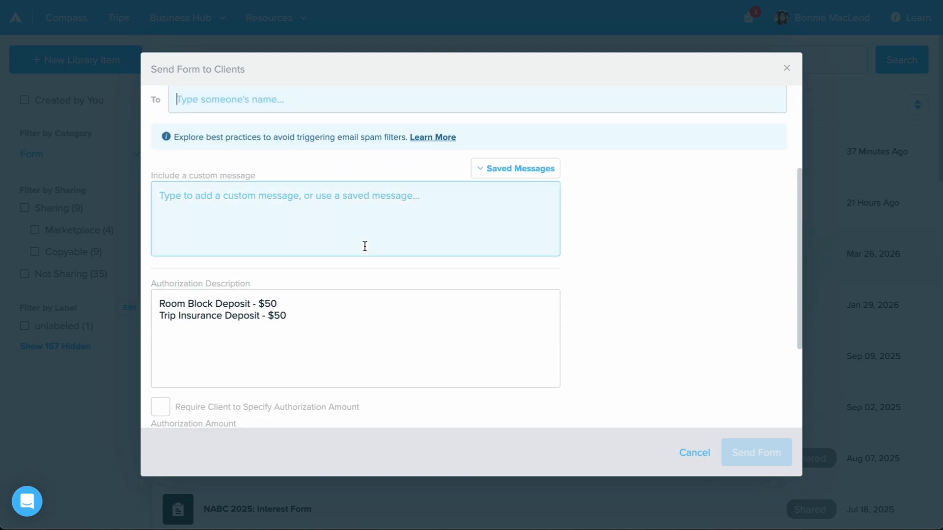
scroll(364, 247, up, 4)
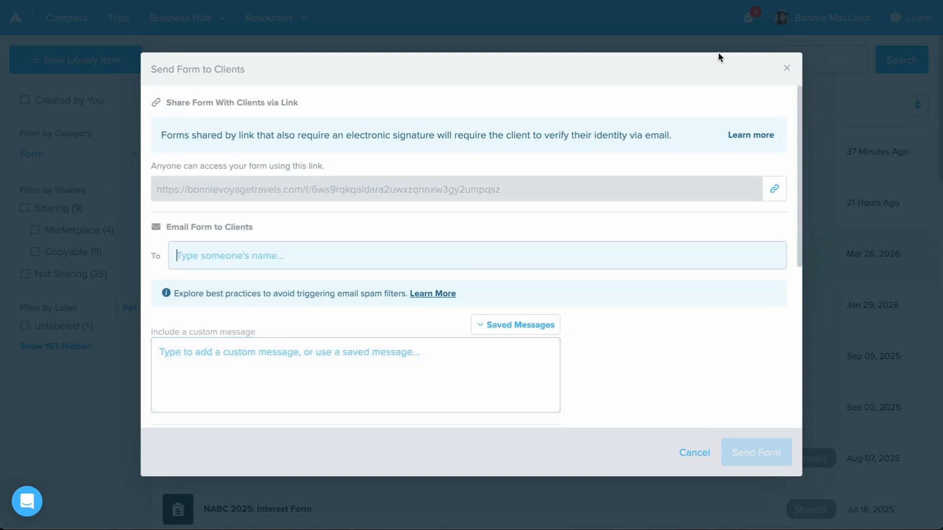
click(787, 67)
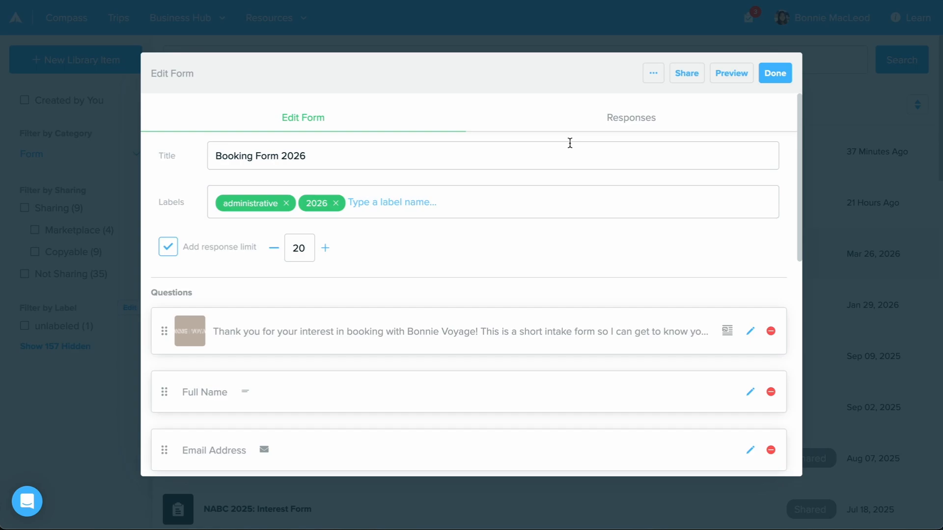
- Examine the form response submitted Apr 08, 2026, and open the respondent's contact record
click(621, 128)
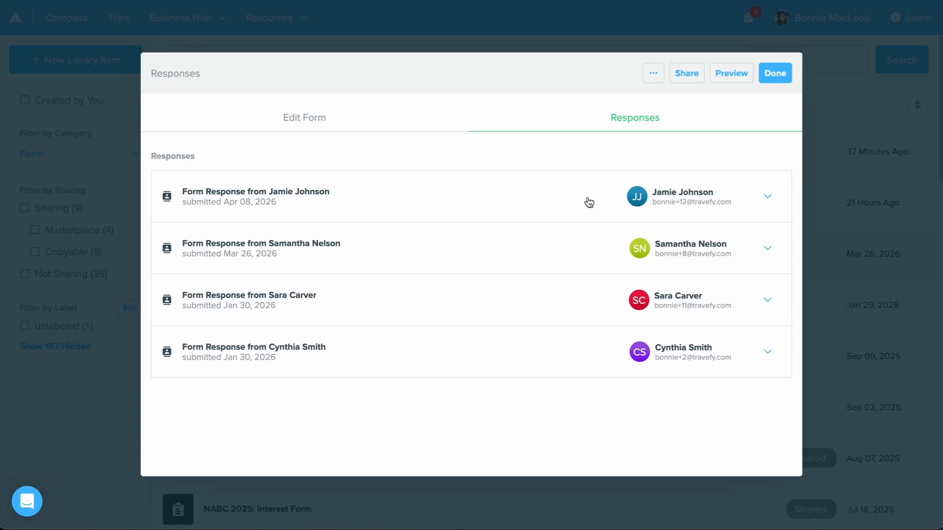
click(767, 197)
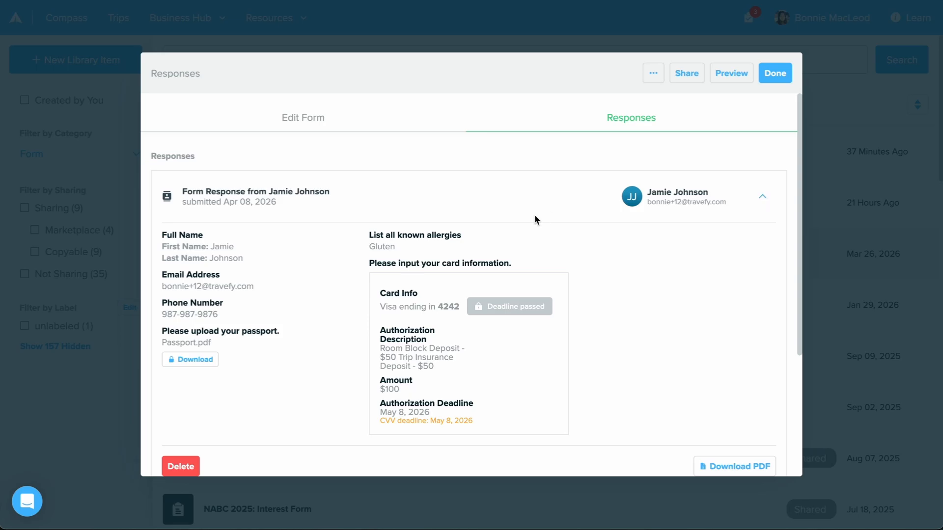
click(633, 199)
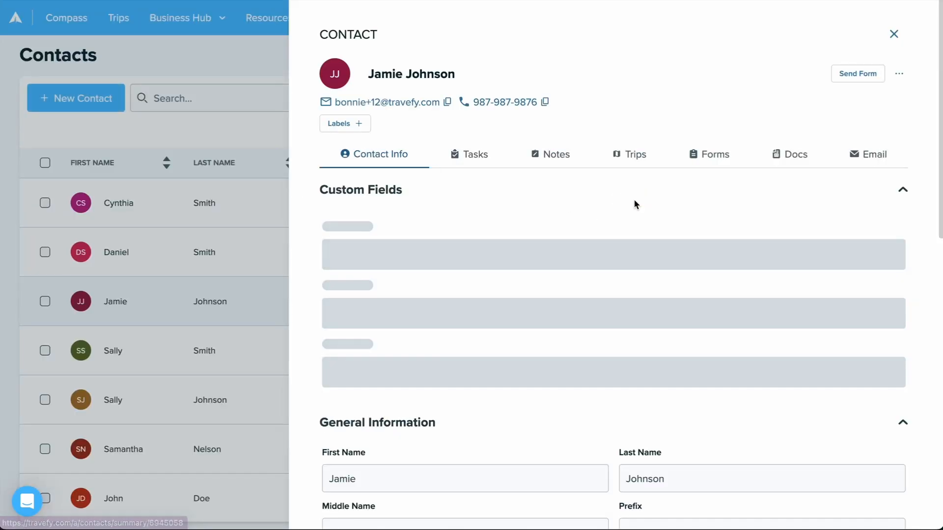
- View the contact's Booking Form 2026 responses from their forms, read through the answers and card authorization details, and close them
click(697, 161)
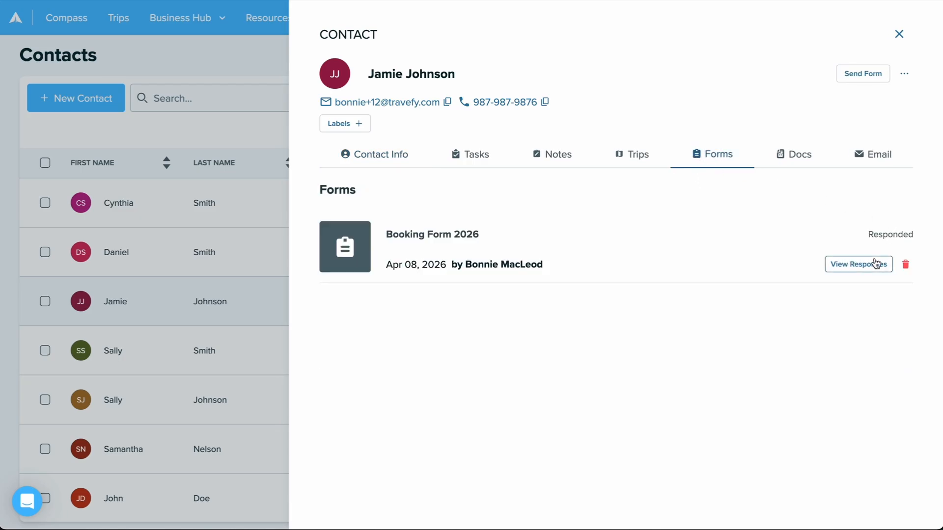
click(876, 263)
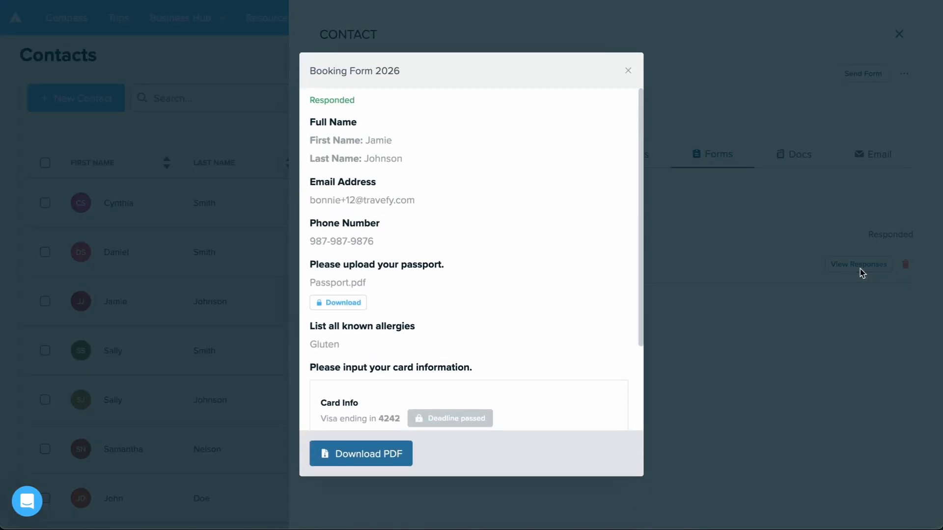
scroll(457, 267, down, 3)
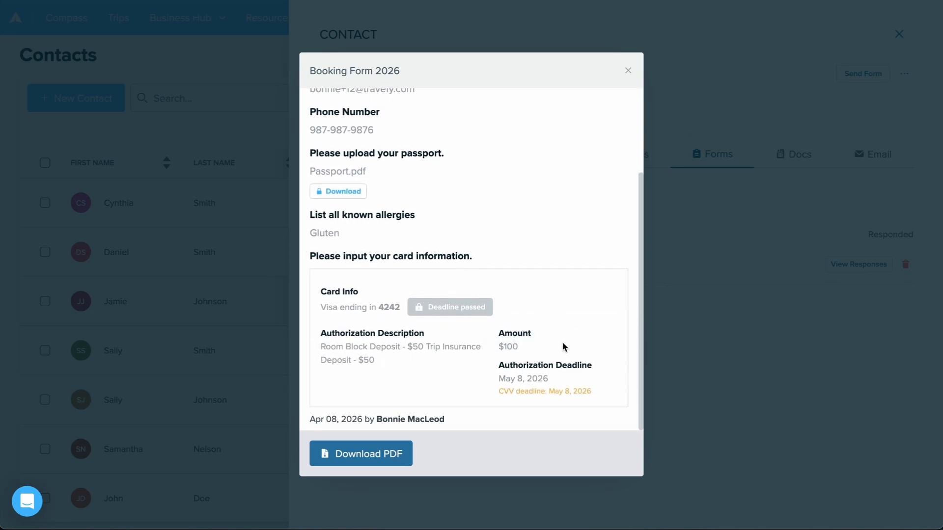
scroll(517, 180, up, 3)
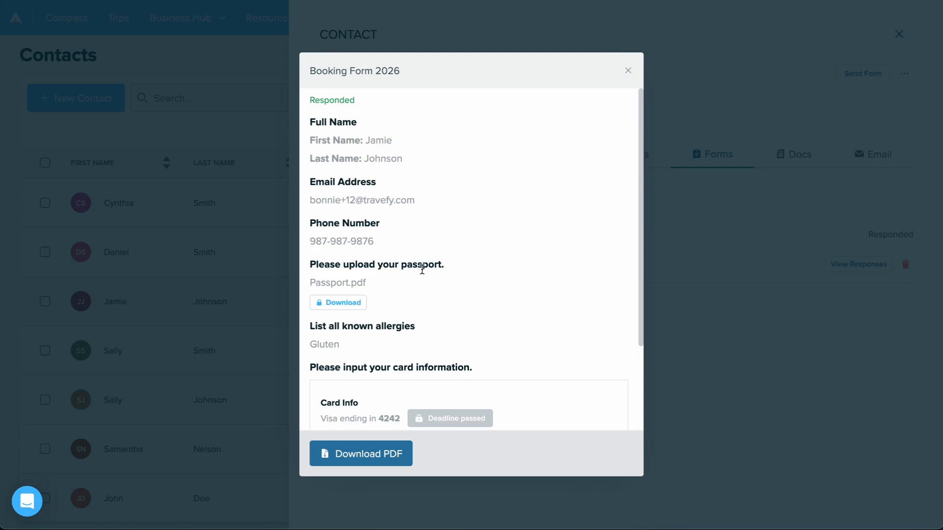
scroll(425, 270, down, 3)
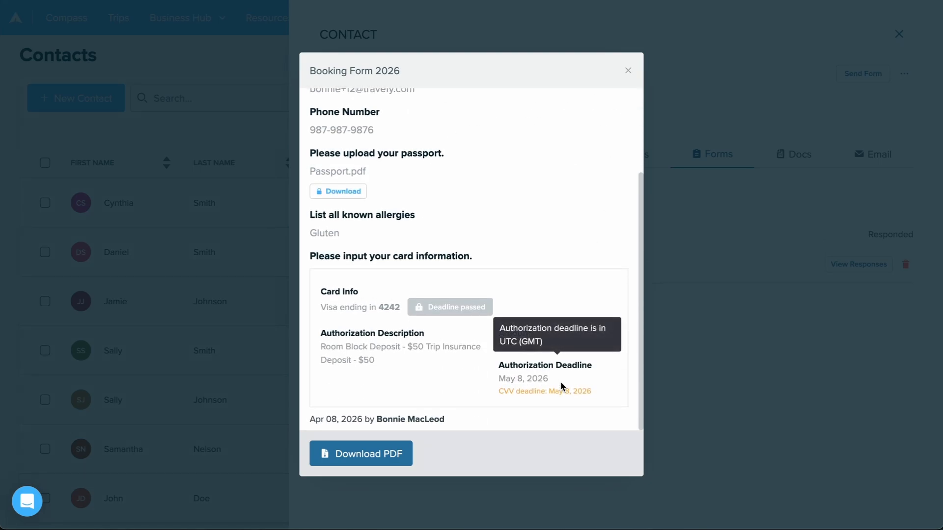
click(628, 71)
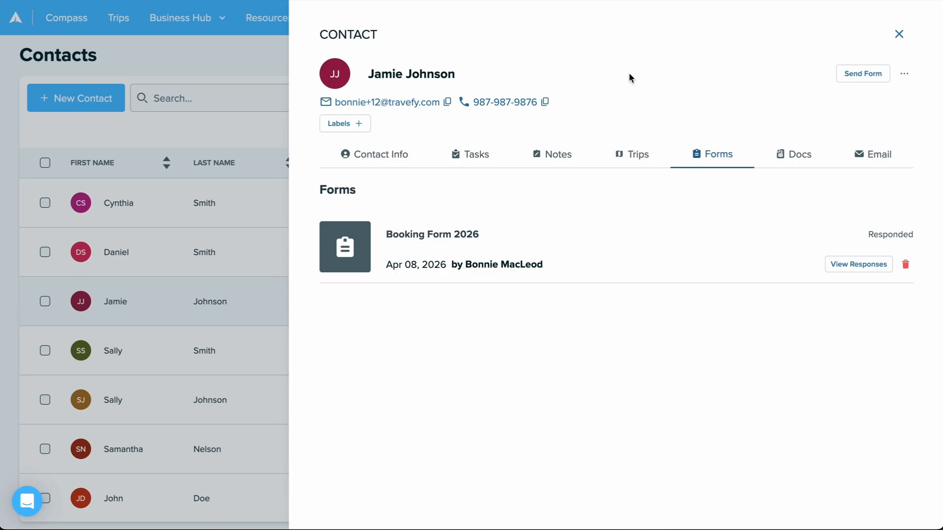
- Check which forms can be sent directly from the contact record, dismiss the list, and close the contact
click(855, 74)
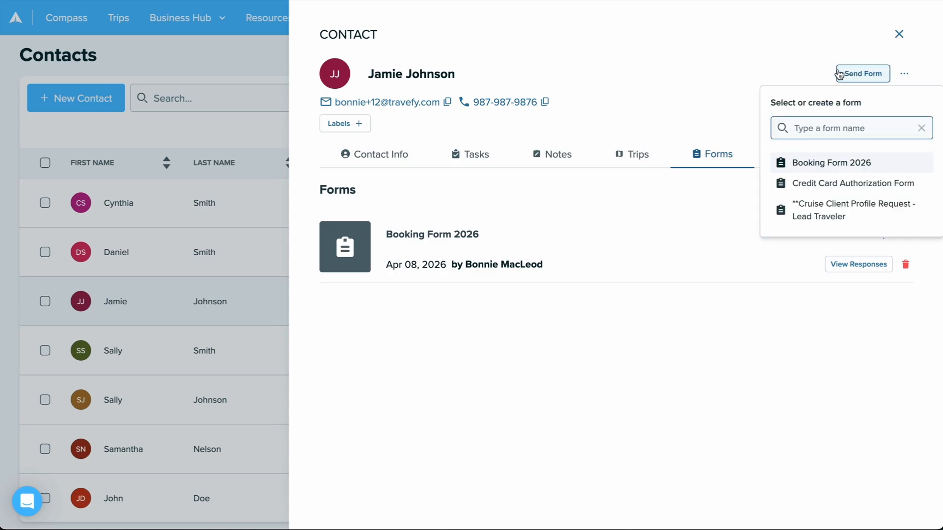
click(821, 70)
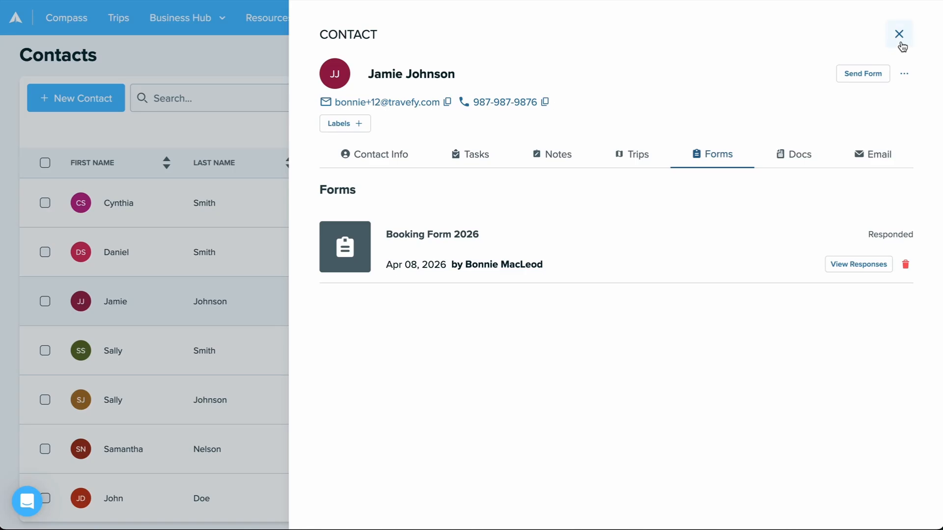
click(901, 45)
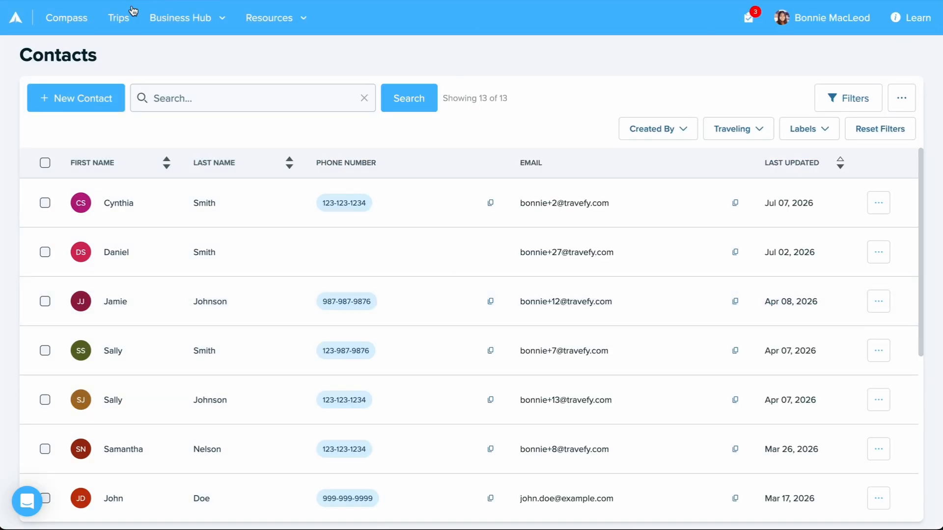
- Add Booking Form 2026 from the library to the 2026 Discovering the Danube trip and check its sharing options
click(126, 15)
click(274, 134)
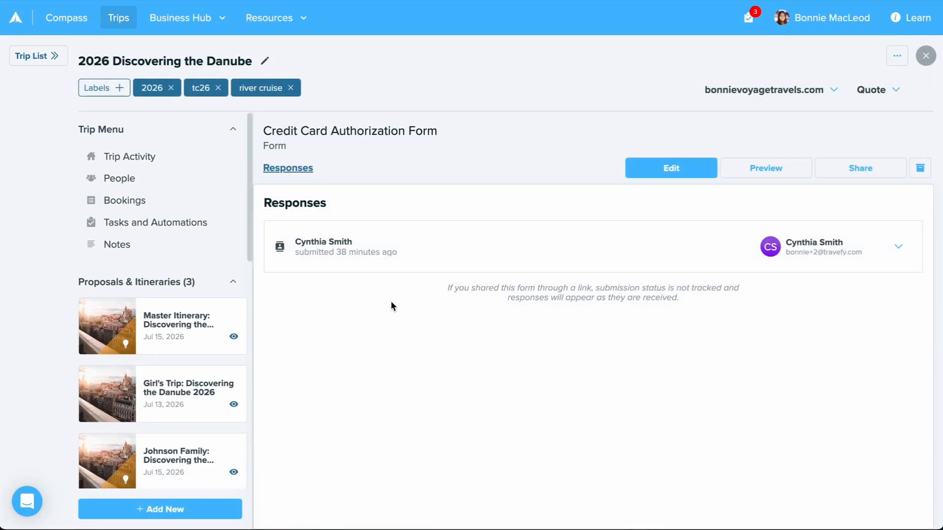
click(184, 519)
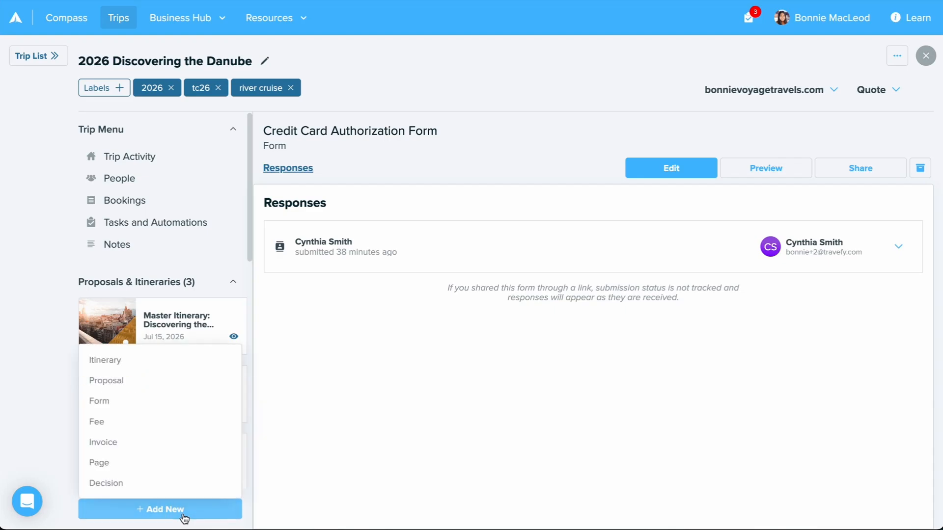
click(198, 405)
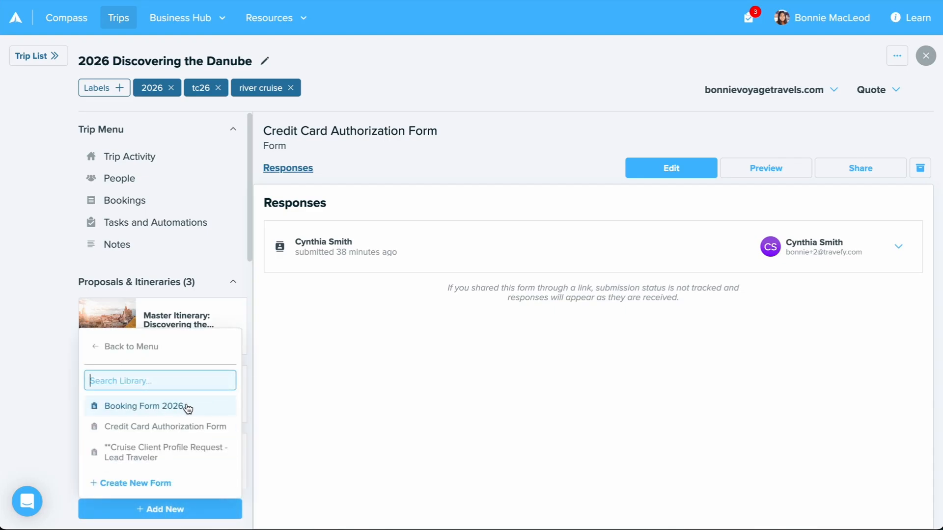
click(188, 407)
click(871, 173)
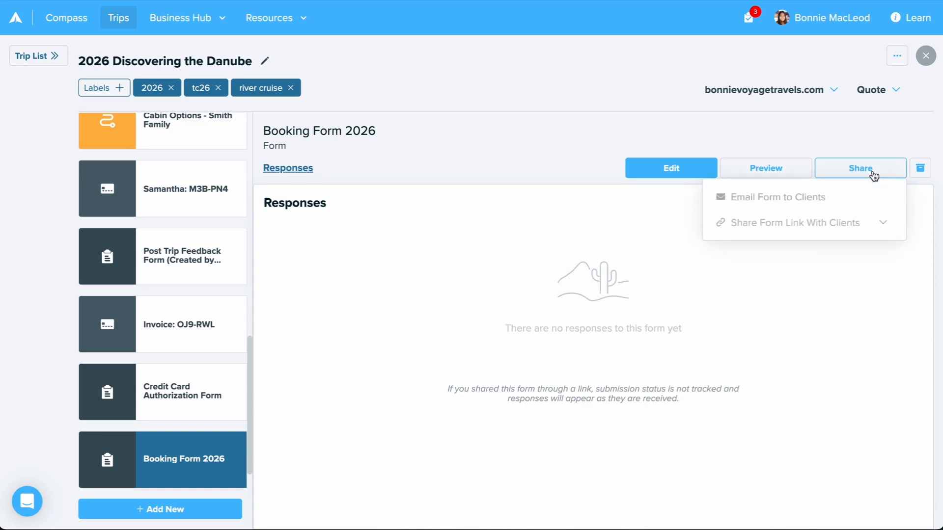
click(805, 253)
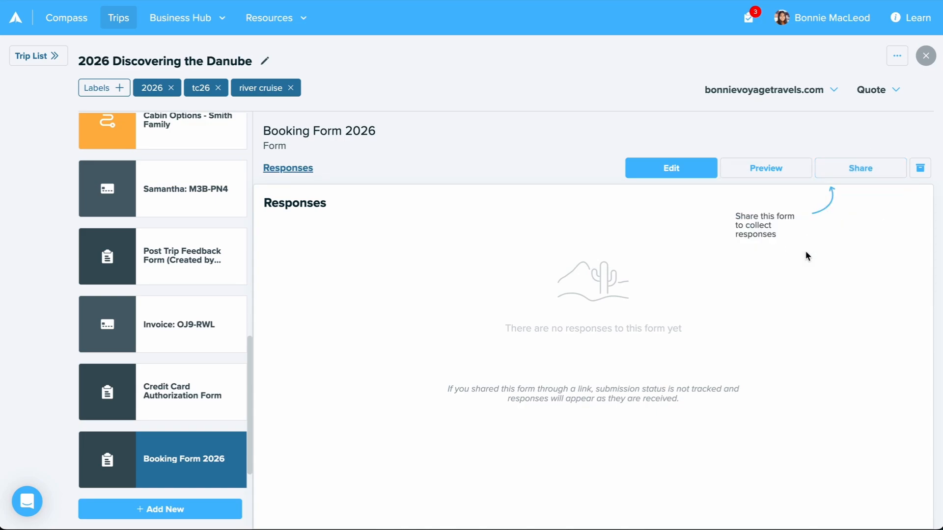